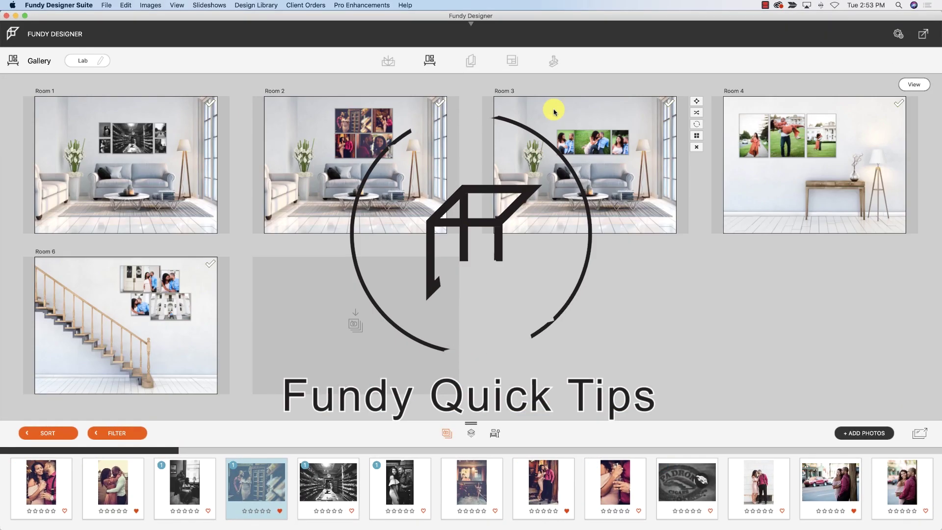
Open Room 2 and select its top-left collage photo.
{"action": "double_click", "coordinate": [404, 188]}
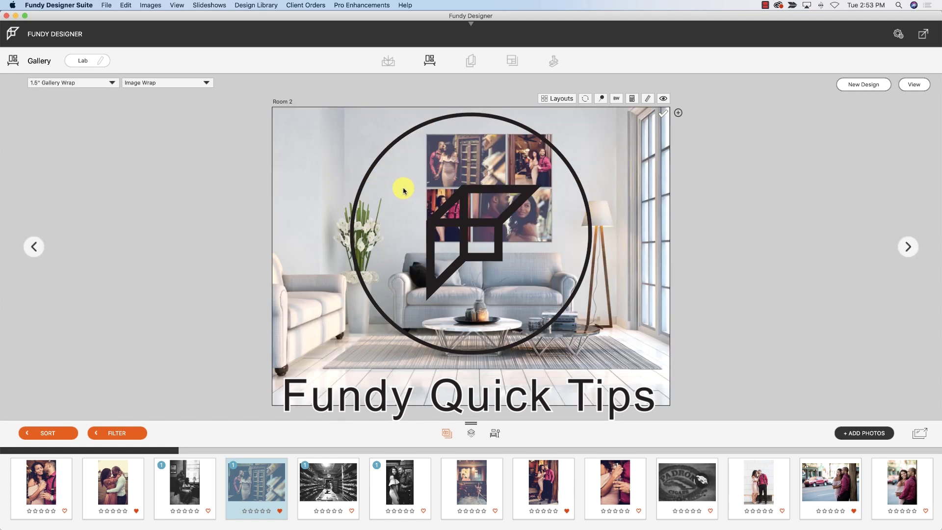
{"action": "left_click", "coordinate": [475, 173]}
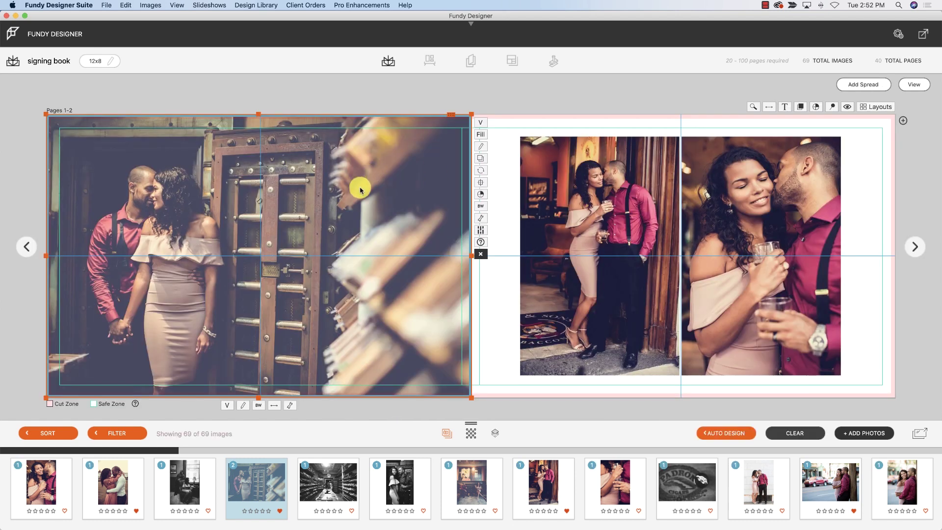
{"action": "double_click", "coordinate": [361, 190]}
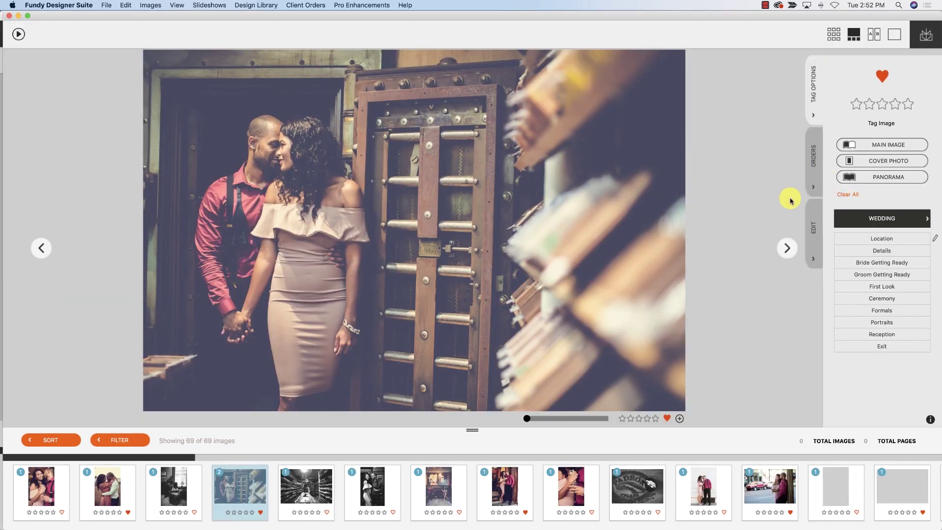
{"action": "left_click", "coordinate": [565, 420]}
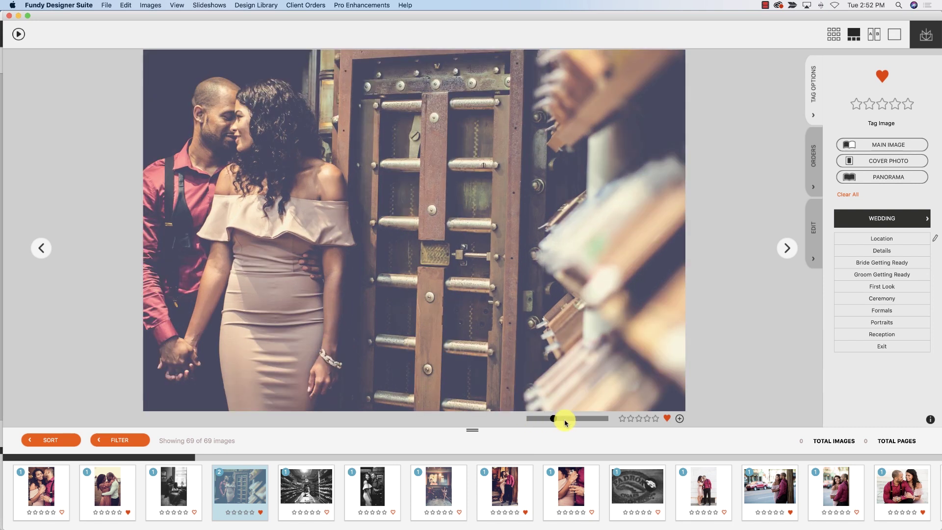
{"action": "left_click", "coordinate": [7, 15]}
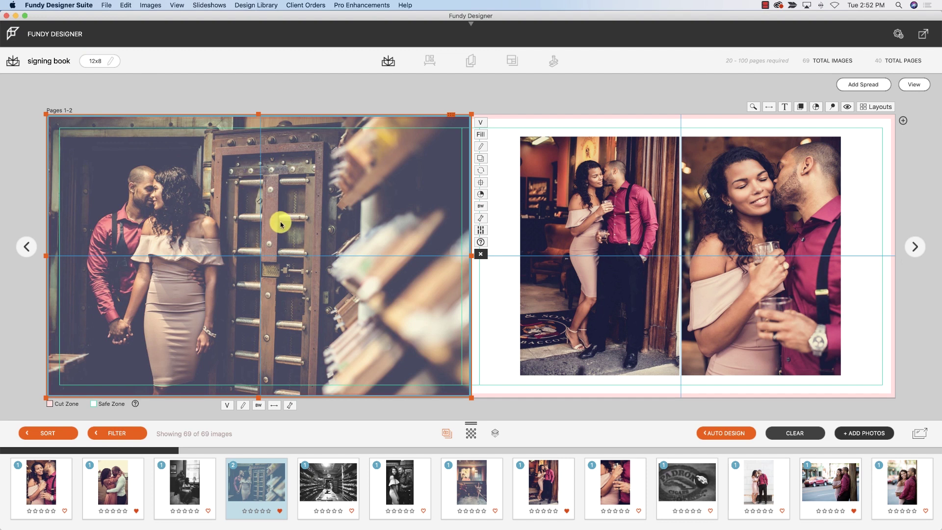
Zoom into the left-page couple photo and shift it right within its frame.
{"action": "left_click", "coordinate": [290, 407]}
{"action": "left_click_drag", "start_coordinate": [252, 379], "coordinate": [259, 379]}
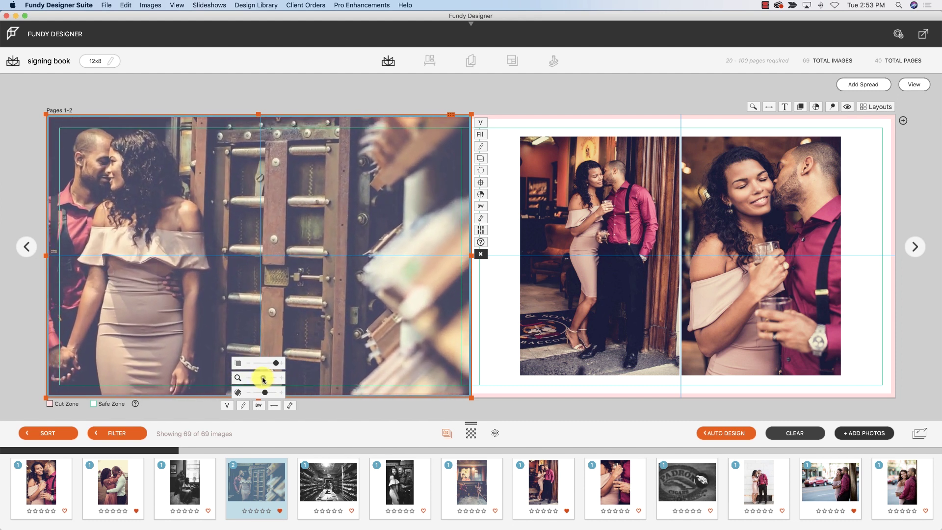
{"action": "mouse_move", "coordinate": [191, 249]}
{"action": "left_mouse_down"}
{"action": "mouse_move", "coordinate": [226, 237]}
{"action": "mouse_move", "coordinate": [221, 254]}
{"action": "left_mouse_up"}
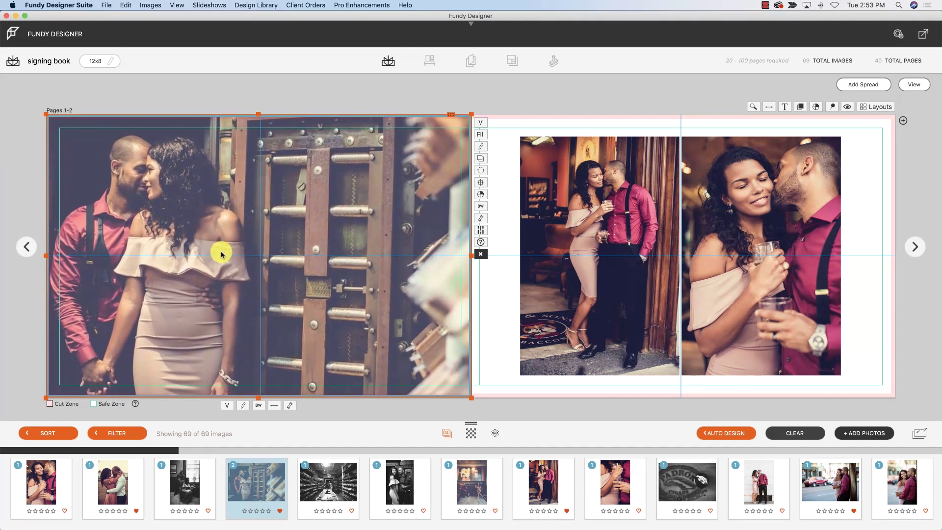
Rotate the couple photo slightly toward level, leaving the galleries list open.
{"action": "left_click", "coordinate": [290, 405]}
{"action": "mouse_move", "coordinate": [265, 395]}
{"action": "left_mouse_down"}
{"action": "mouse_move", "coordinate": [259, 391]}
{"action": "mouse_move", "coordinate": [266, 395]}
{"action": "left_mouse_up"}
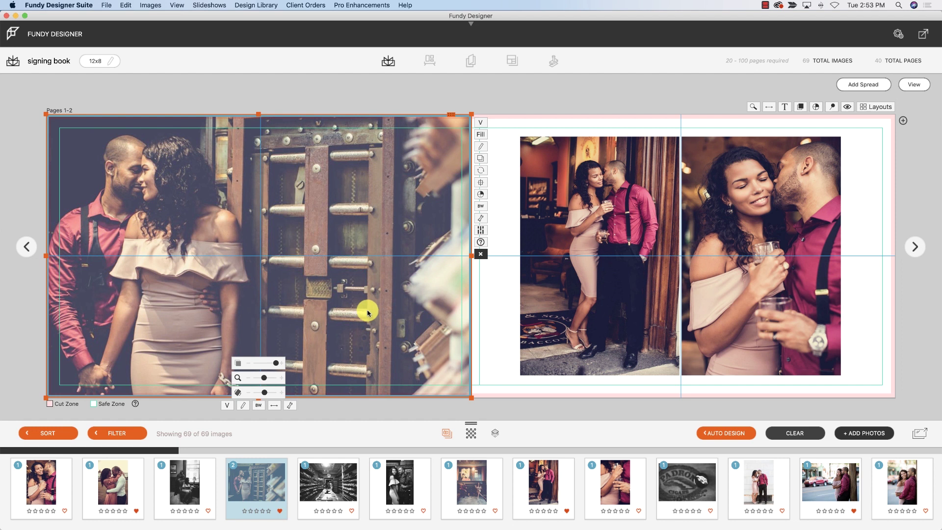
{"action": "left_click", "coordinate": [430, 62]}
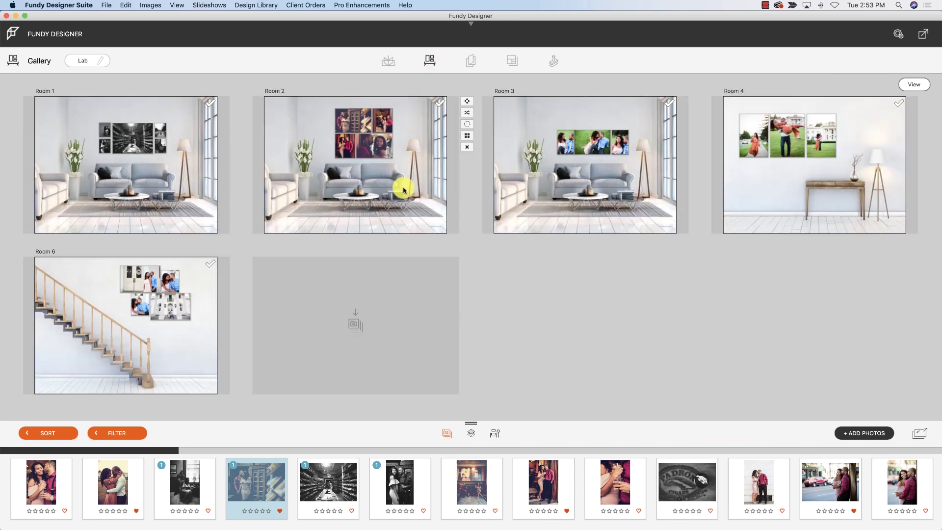
Open the Room 2 wall view and select the top-left wall photo for editing.
{"action": "double_click", "coordinate": [400, 184]}
{"action": "double_click", "coordinate": [475, 172]}
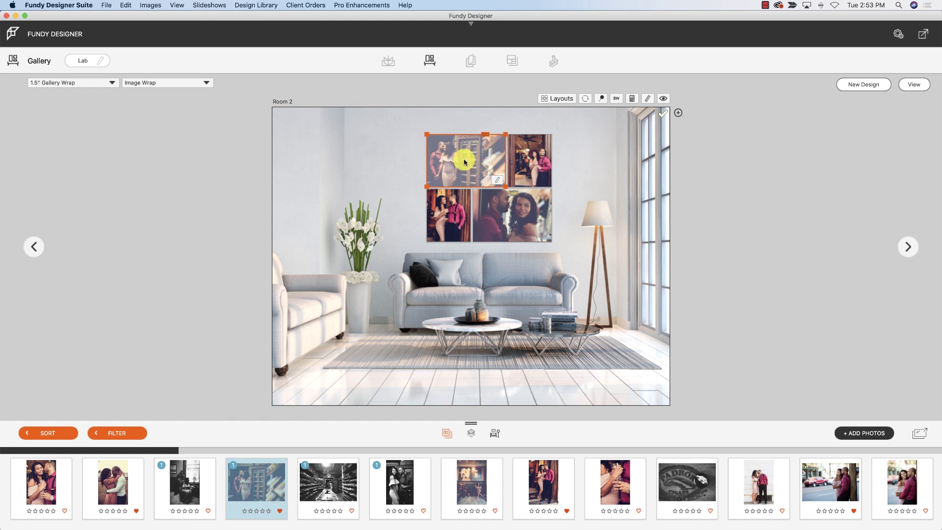
{"action": "left_click", "coordinate": [471, 200]}
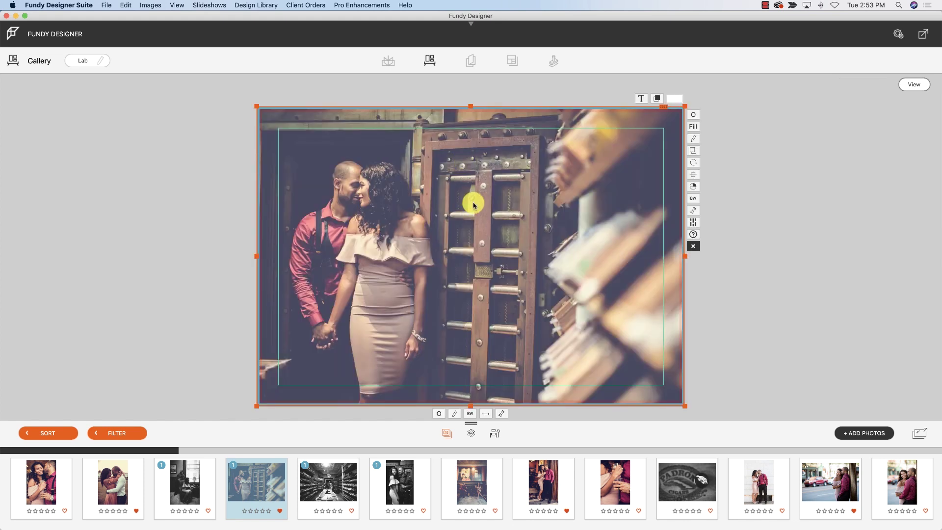
Zoom the top-left wall photo, pan it right, and return to the Room 2 mockup.
{"action": "left_click", "coordinate": [502, 413]}
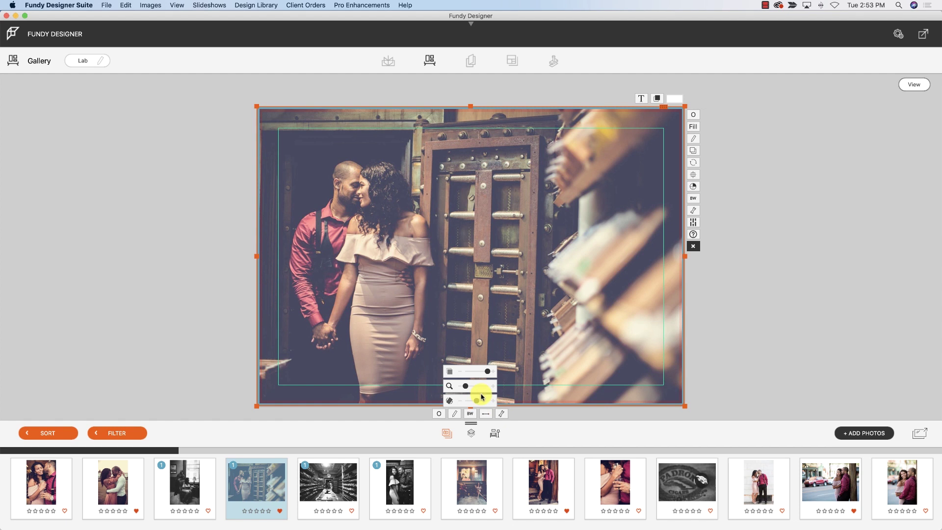
{"action": "left_click_drag", "start_coordinate": [468, 386], "coordinate": [471, 386]}
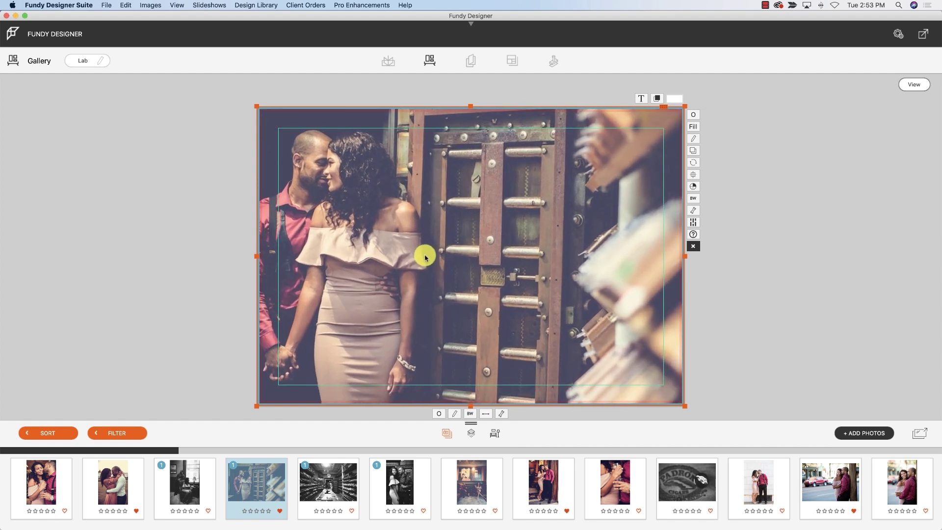
{"action": "left_click_drag", "start_coordinate": [423, 255], "coordinate": [430, 259]}
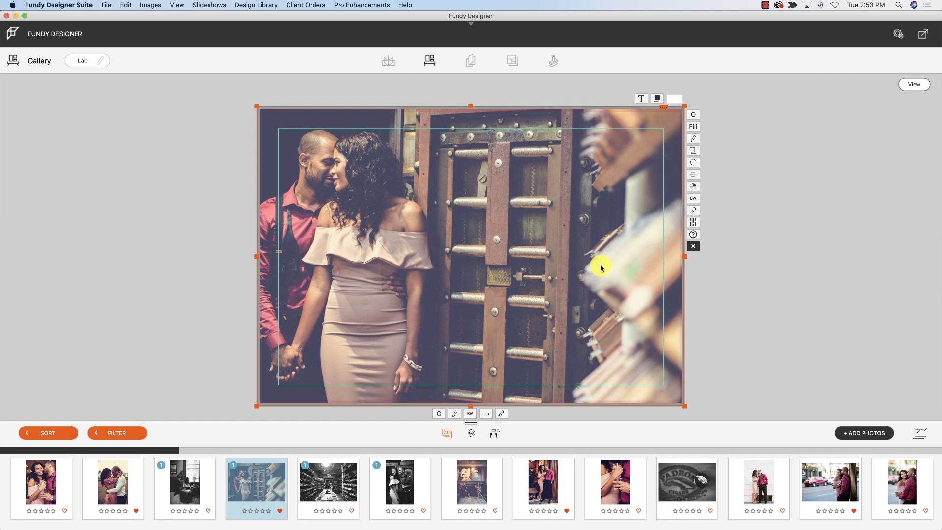
{"action": "left_click", "coordinate": [915, 87]}
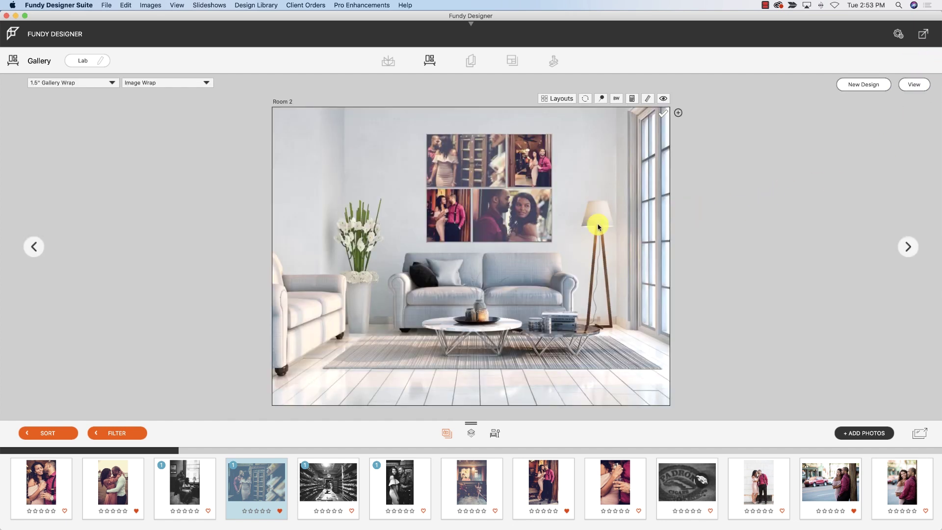